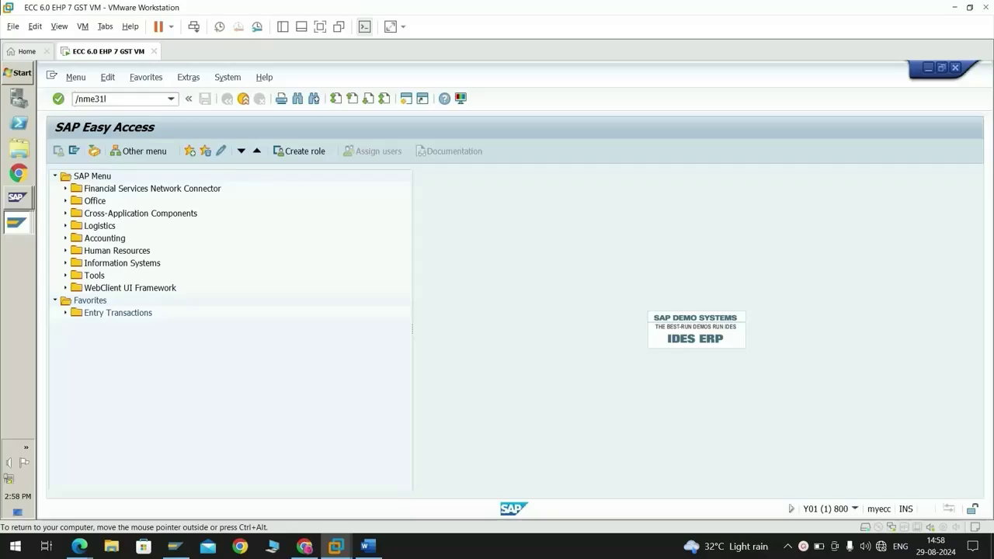
Step: Open transaction ME31L for a new scheduling agreement and enter the vendor number of TECHNO TECH COMPNAY INDIA 2
key(Return)
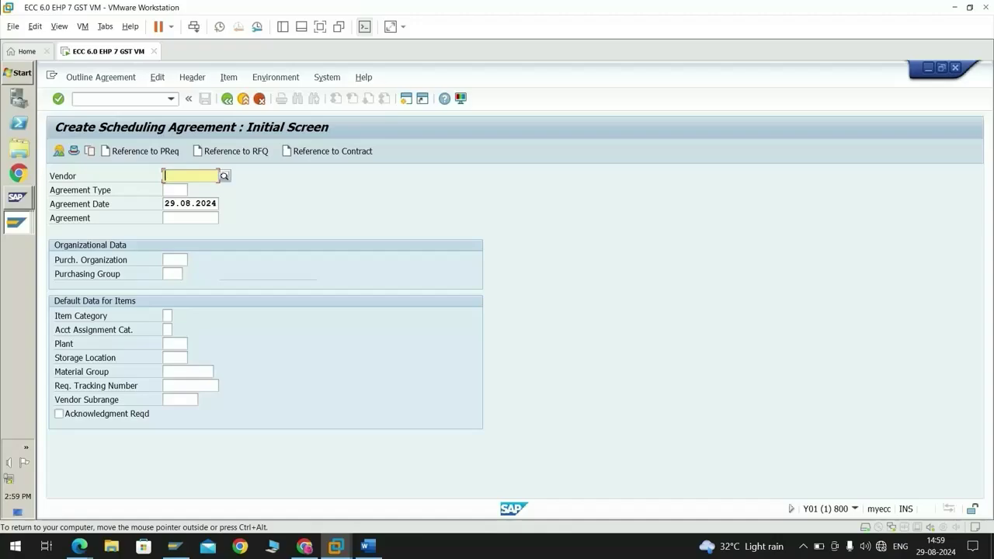
text(1200337)
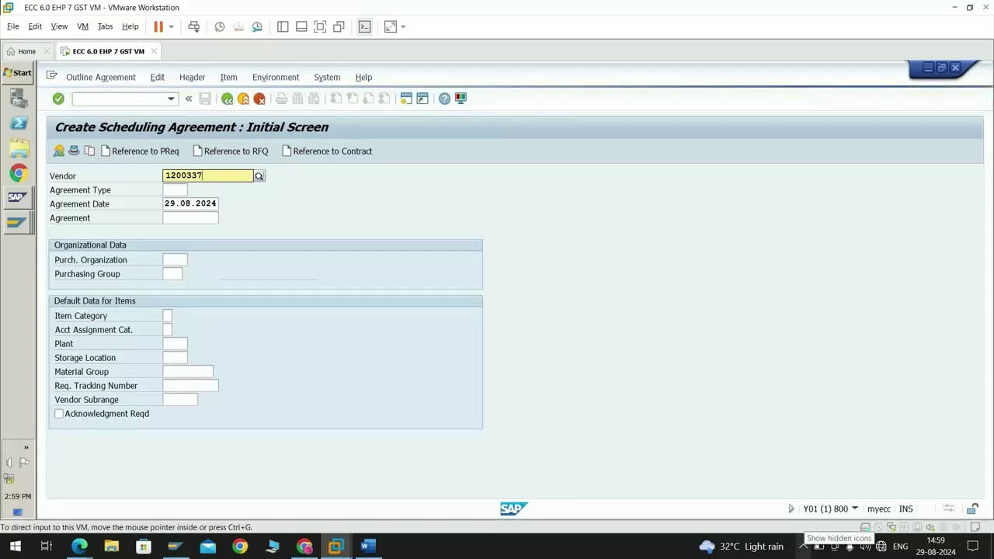
click(803, 546)
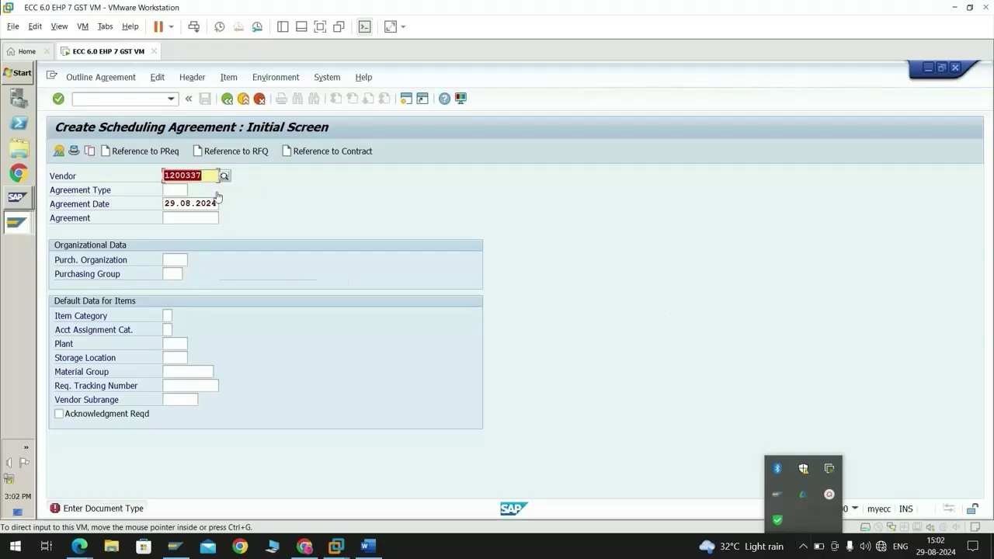
Step: Choose LP (Scheduling agreement) as the agreement type from its list of possible values
click(176, 194)
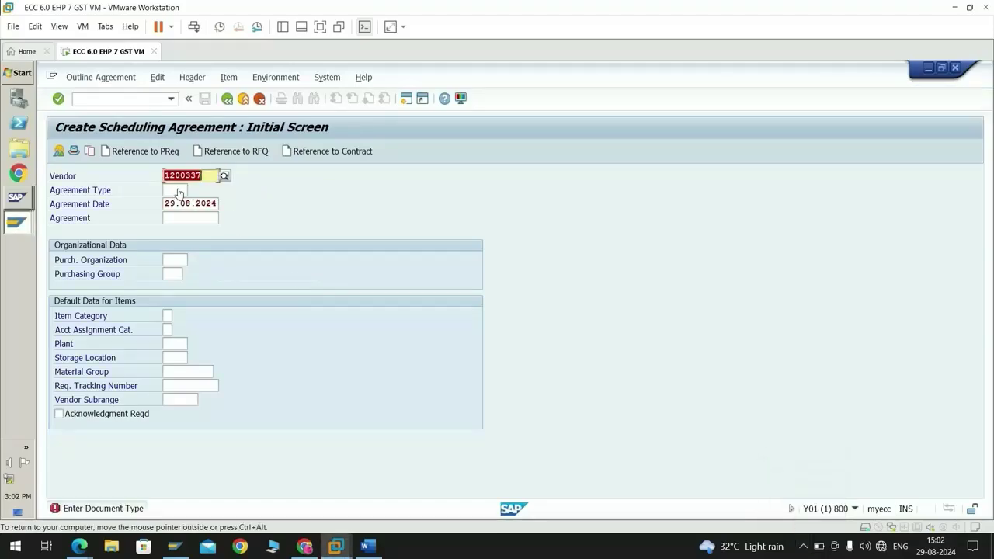
click(178, 192)
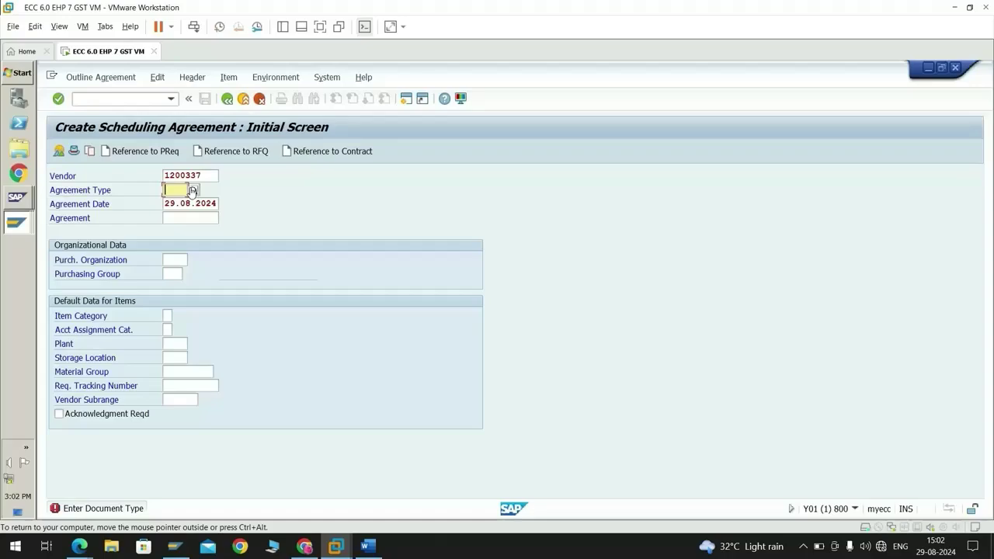
click(192, 190)
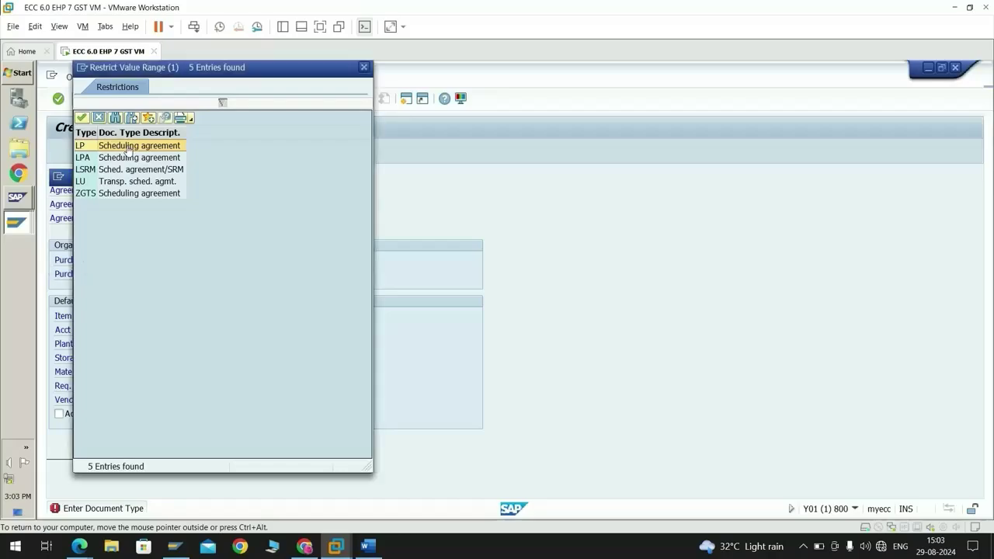
double_click(129, 146)
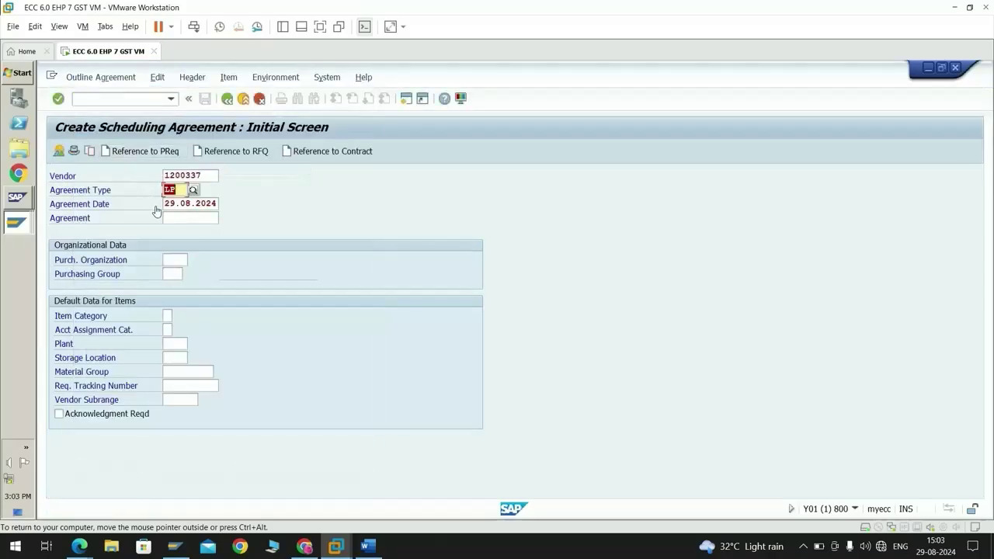
Step: Set the purchasing organization to 8007 and the purchasing group to 001, and continue to the header data
click(175, 260)
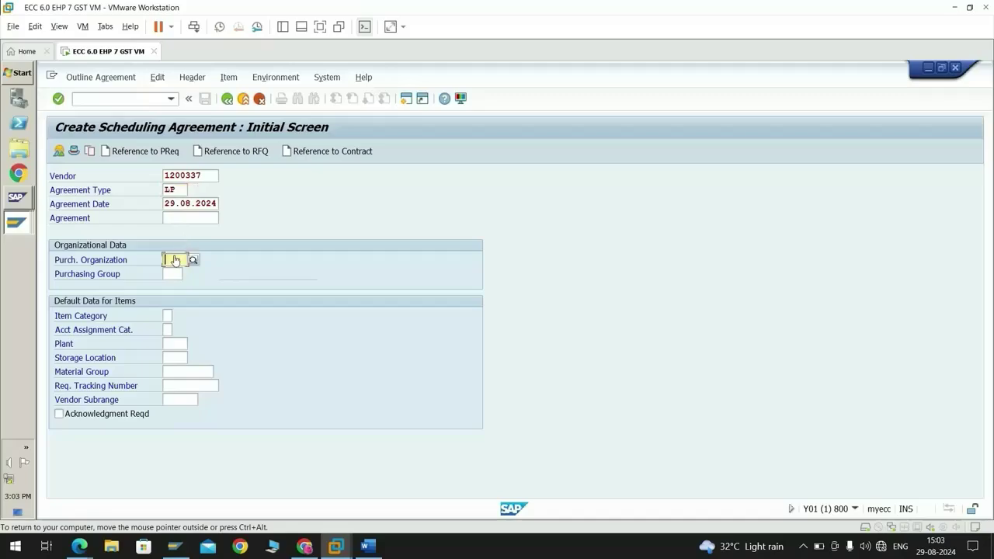
text(8007)
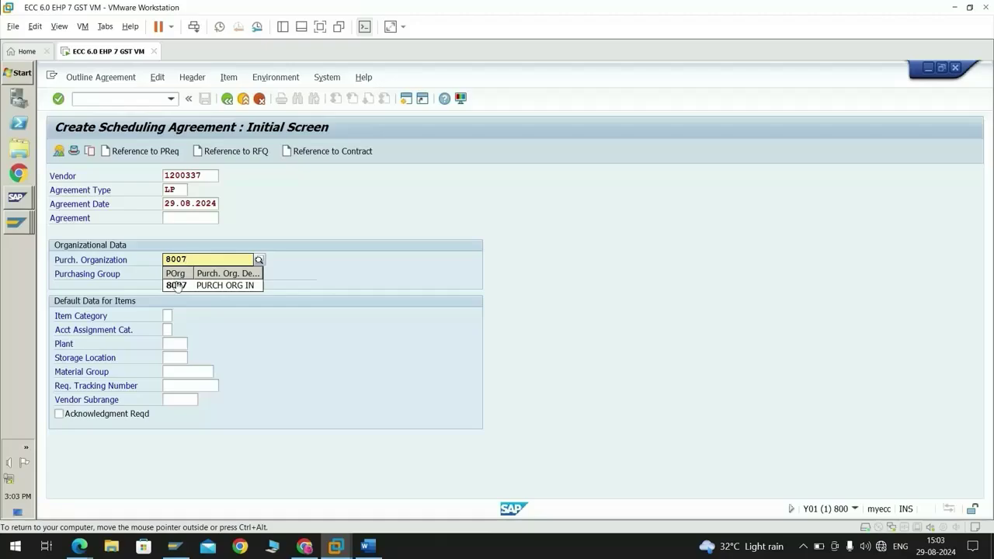
click(178, 285)
click(171, 277)
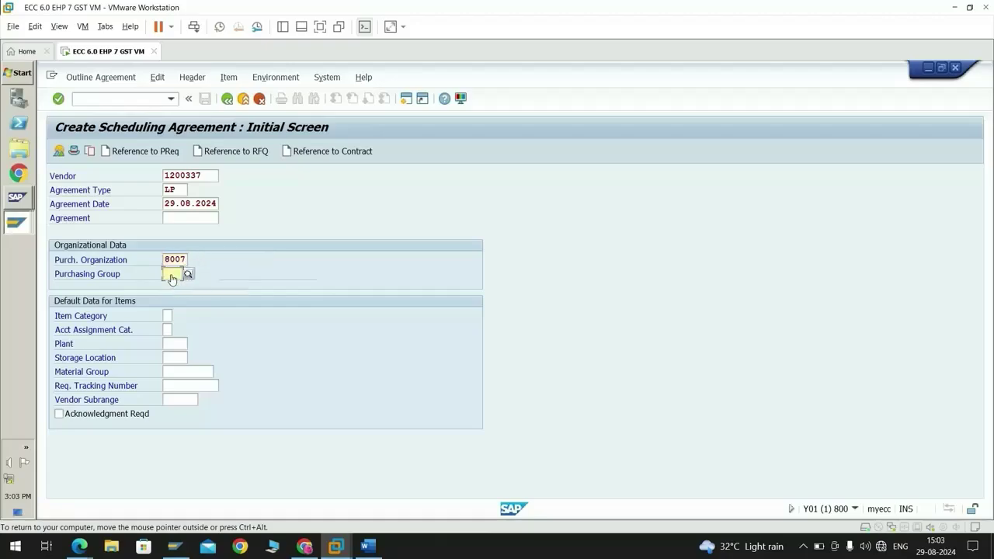
text(001)
key(Return)
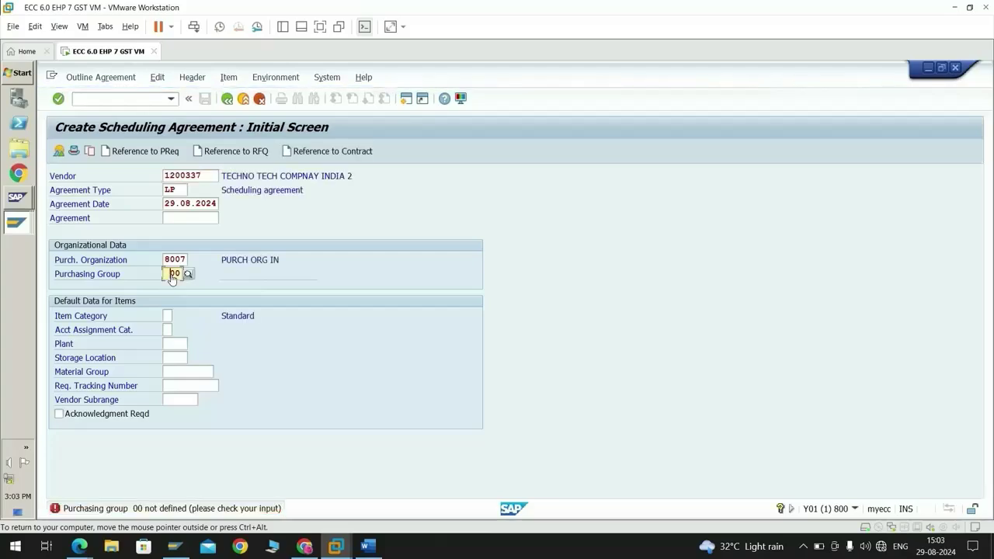
text(1)
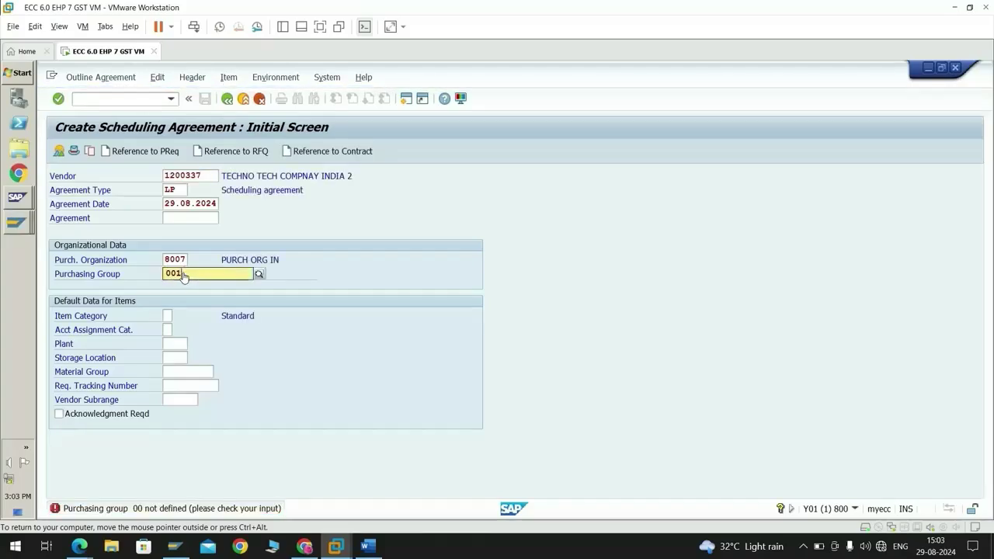
key(Return)
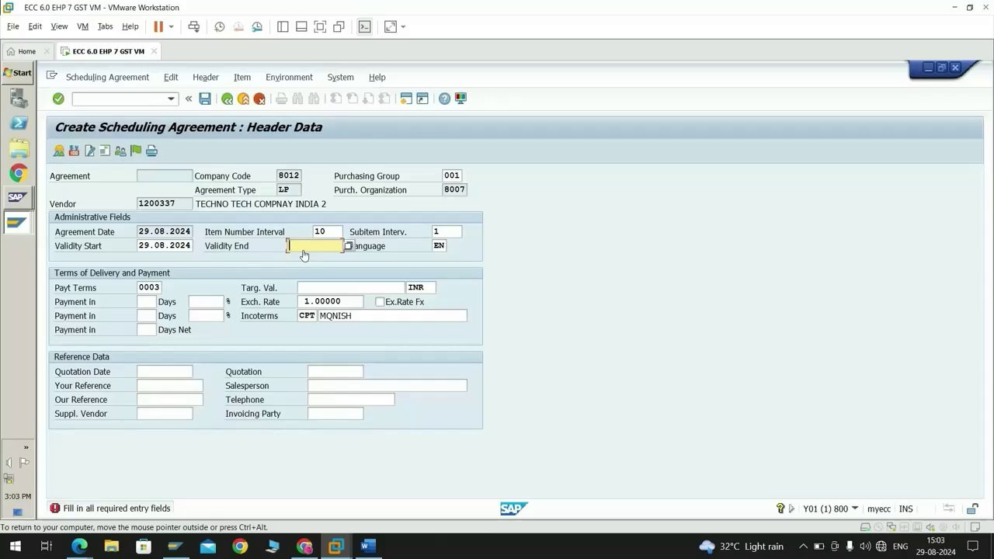
Step: Set the validity end to 31.08.2024 and the target value to 5000 INR, and continue to the item overview
text(31)
click(316, 257)
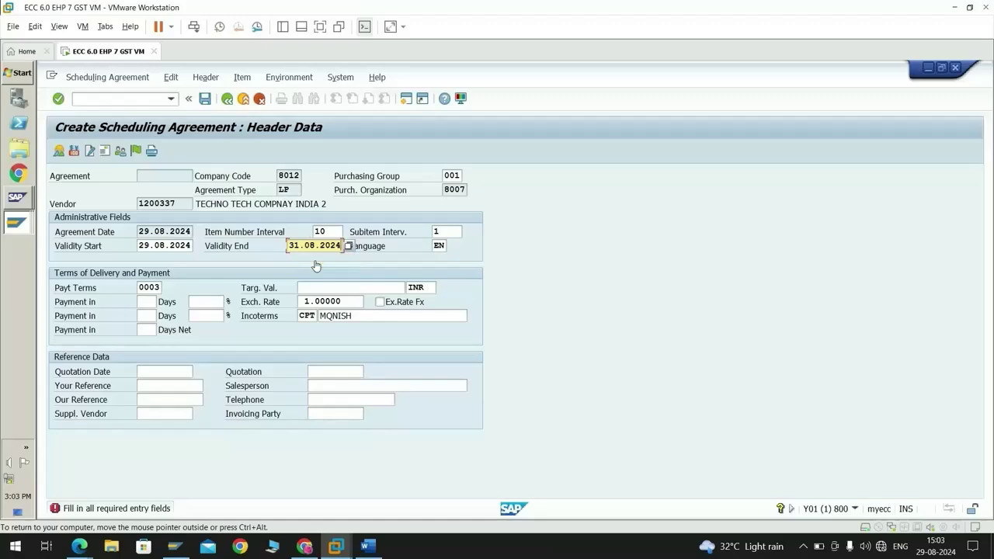
click(350, 288)
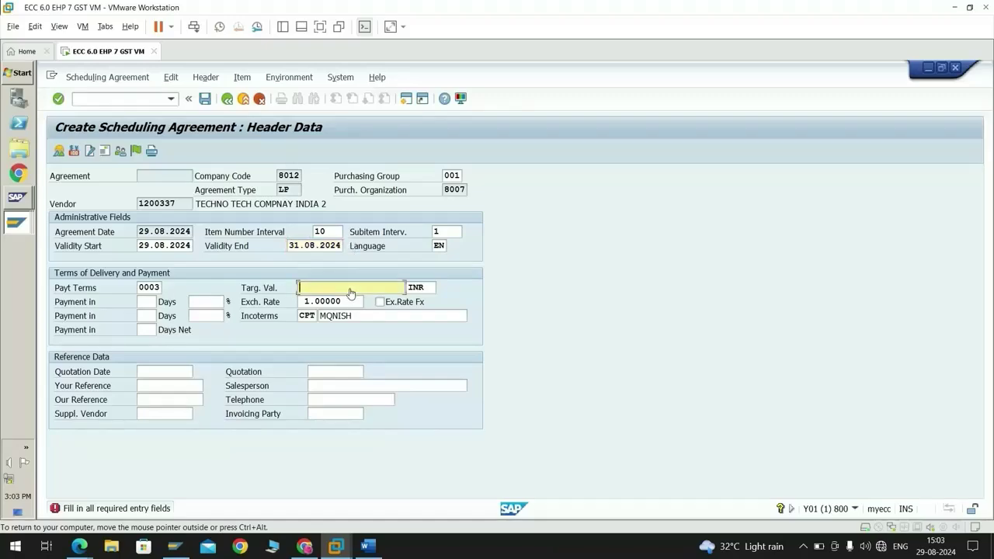
text(50)
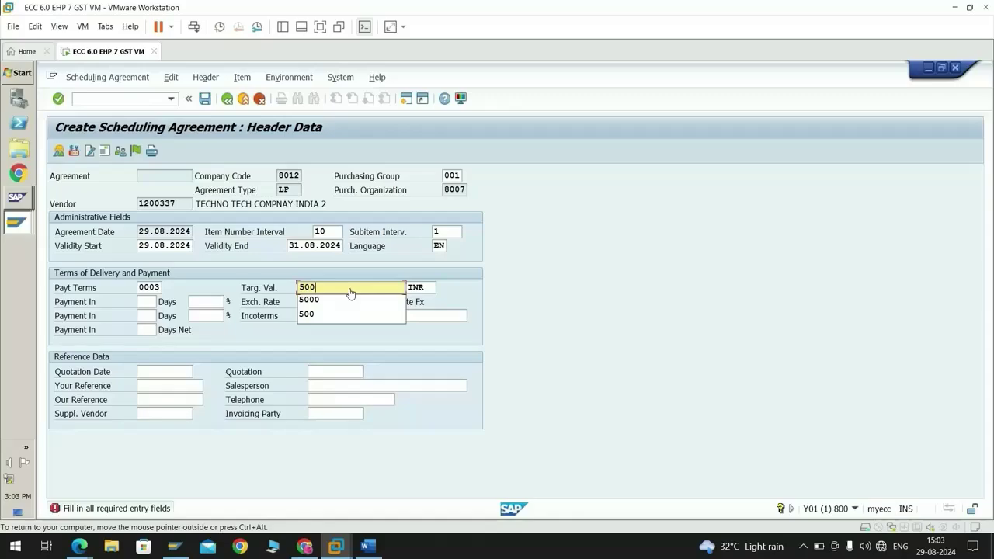
text(0)
key(Return)
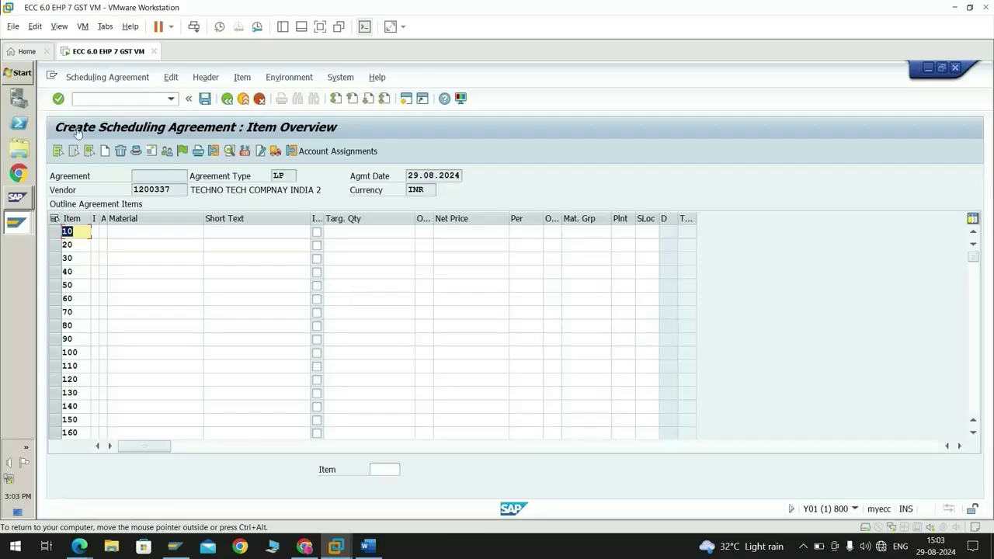
Step: Enter material M_123 in item 10 with a target quantity of 50 and a net price of 500
click(138, 233)
click(138, 237)
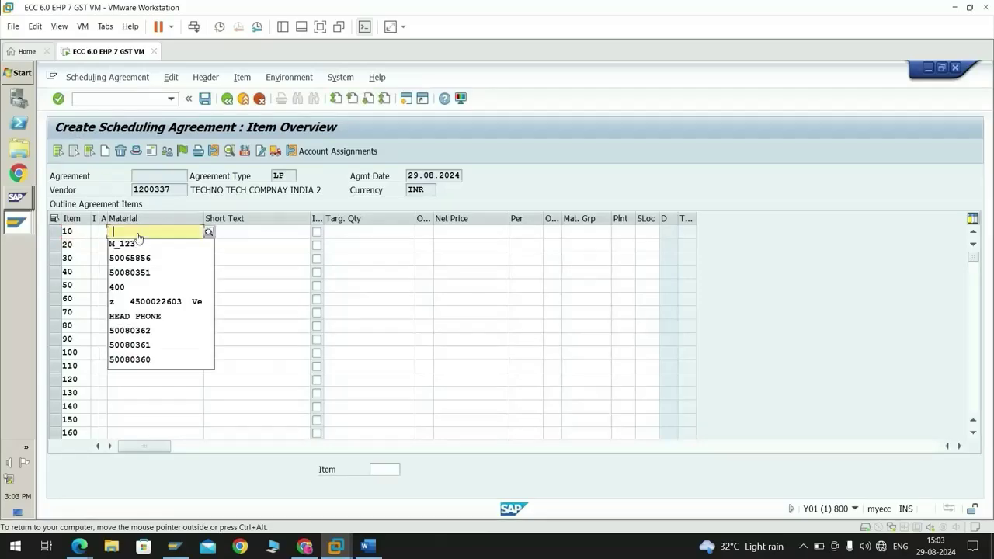
click(136, 246)
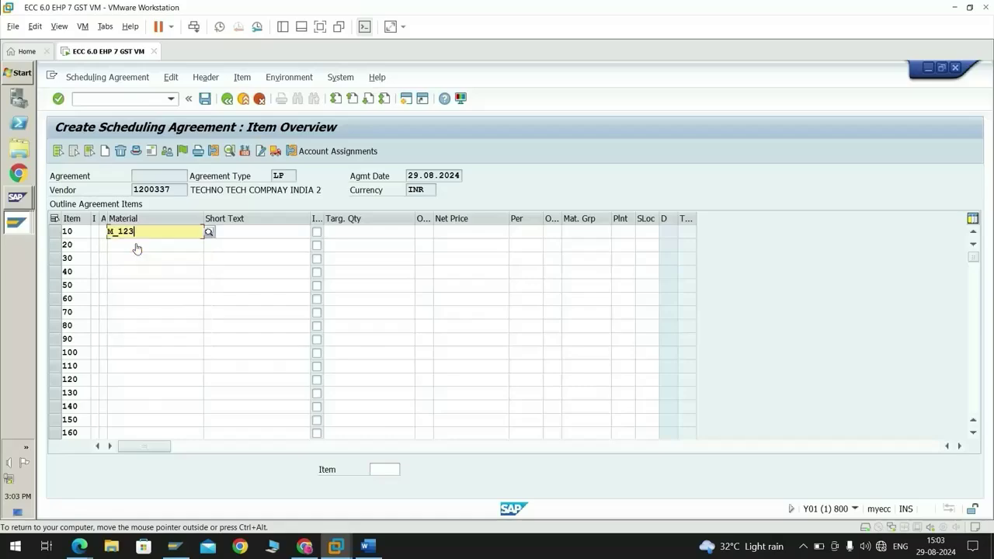
click(356, 240)
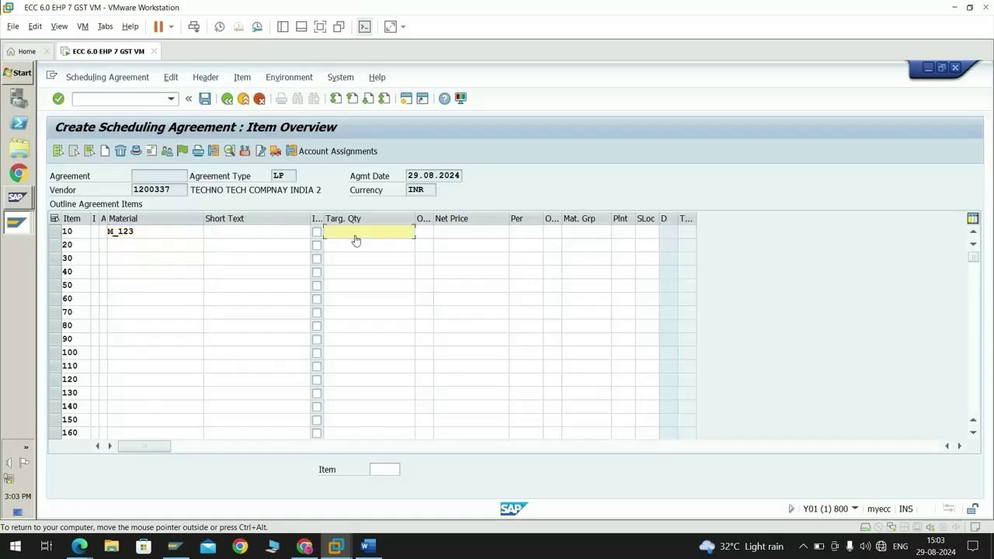
text(50)
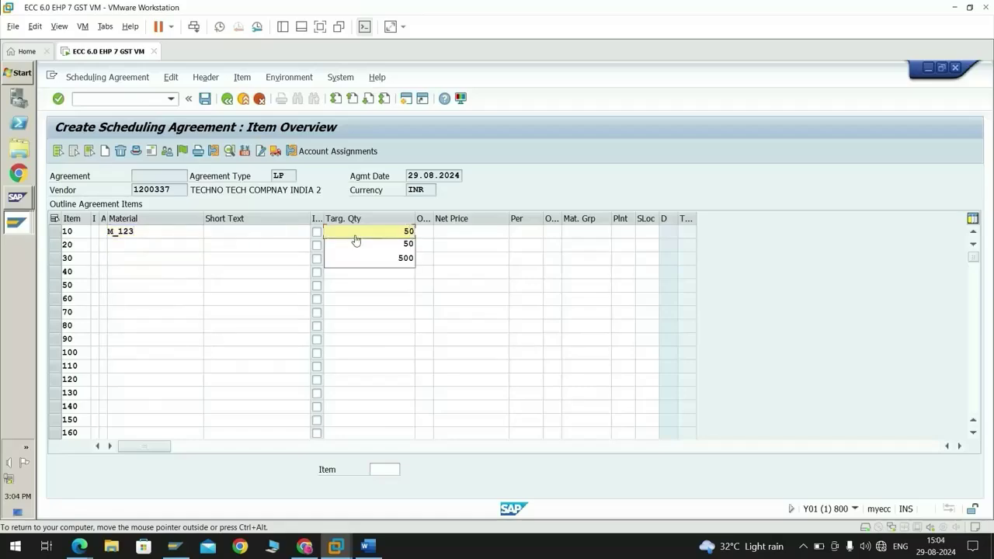
click(459, 235)
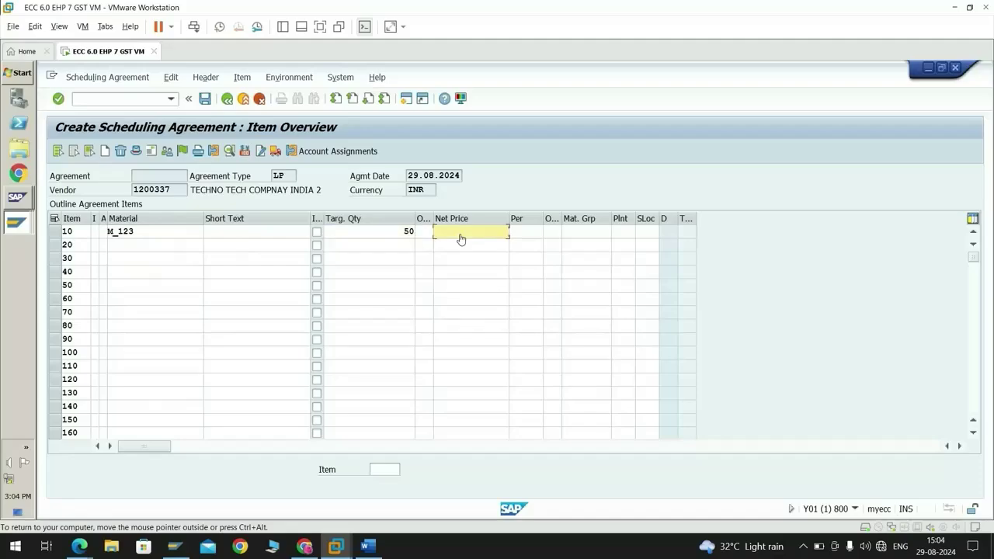
text(500)
Step: Assign plant 8005 and storage location 8006 to item 10 and validate the line
click(616, 233)
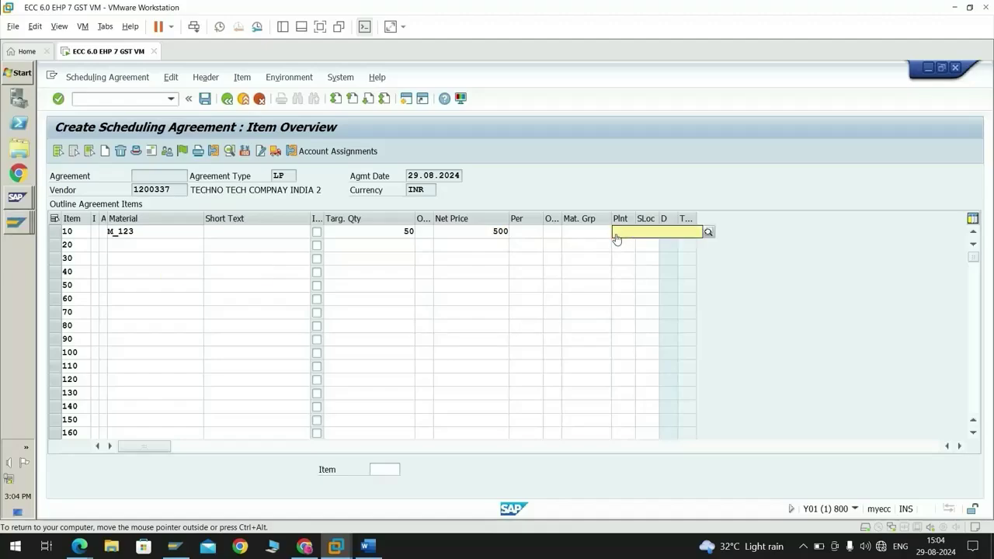
text(8005)
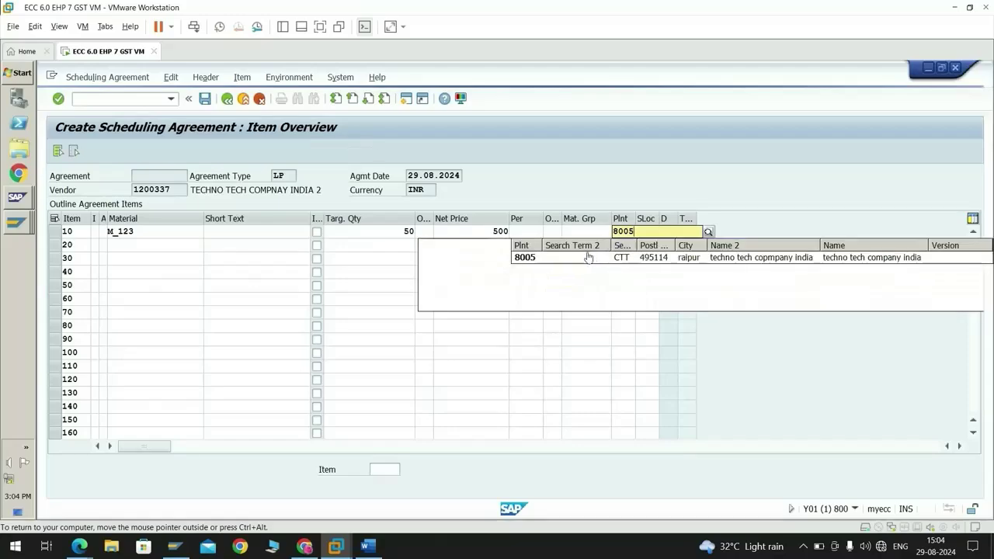
click(590, 258)
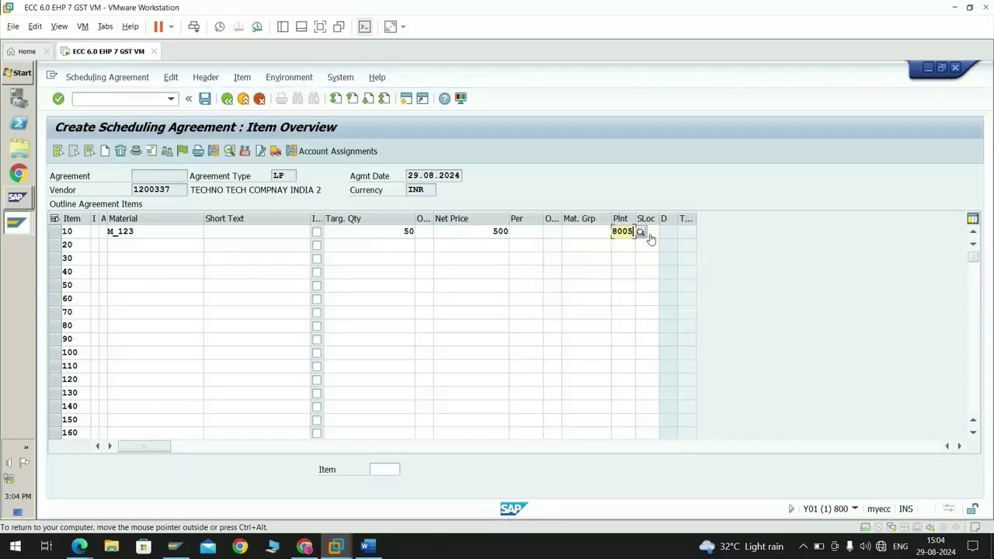
click(654, 235)
text(800)
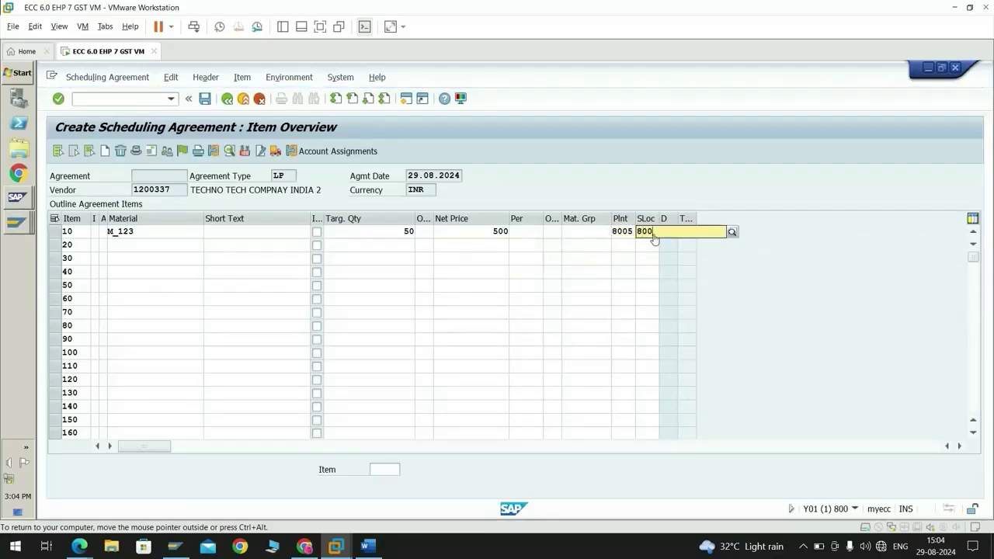
text(6)
key(Return)
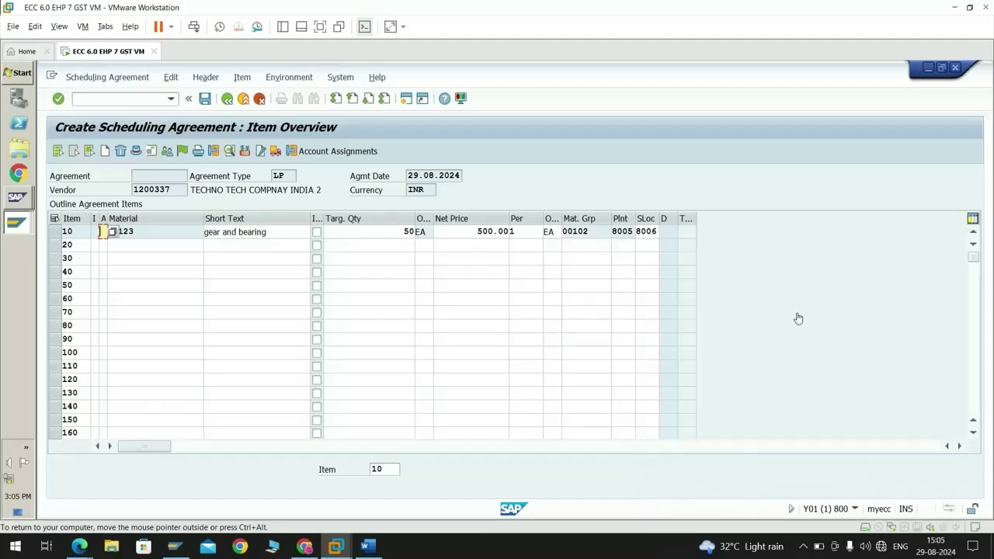
Step: Save the scheduling agreement and open the details of the resulting status message
click(204, 99)
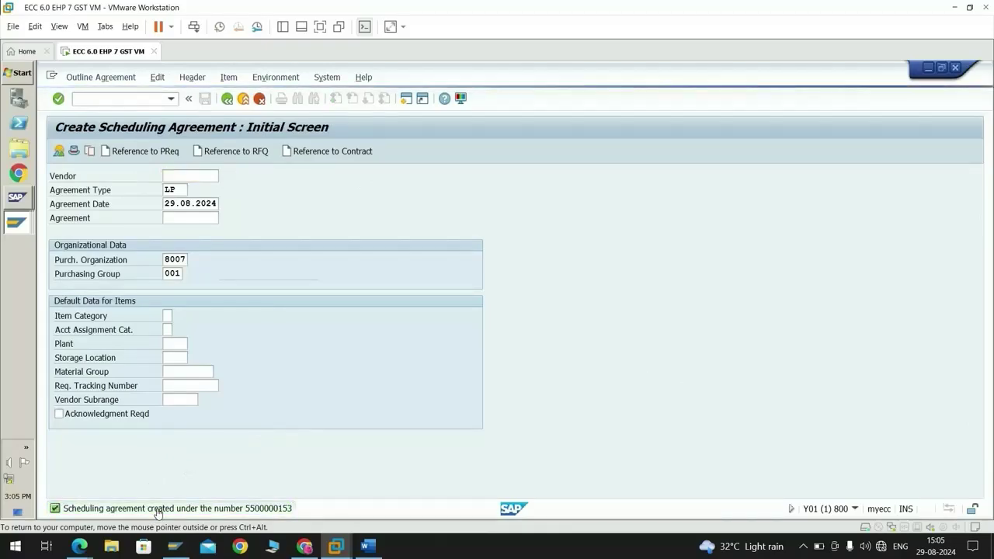
click(157, 510)
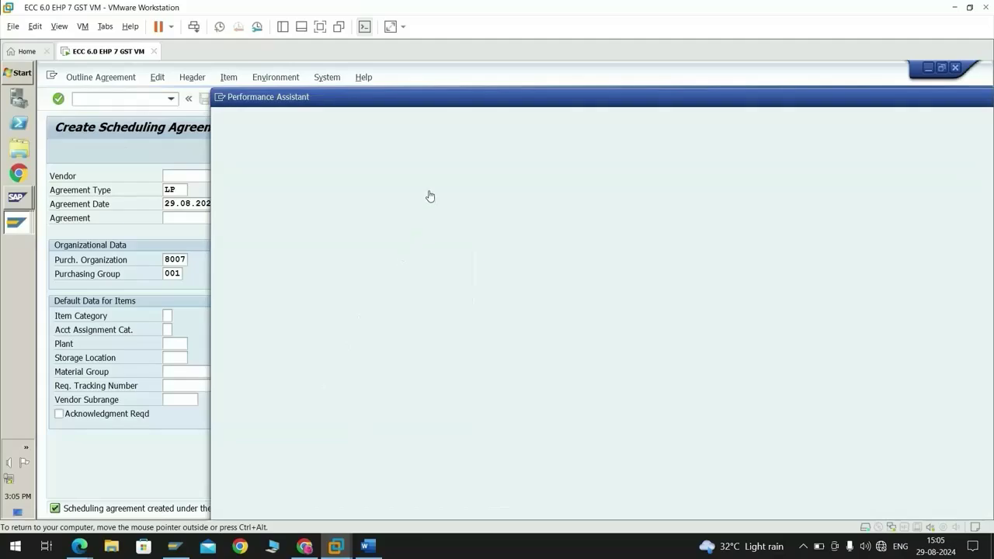